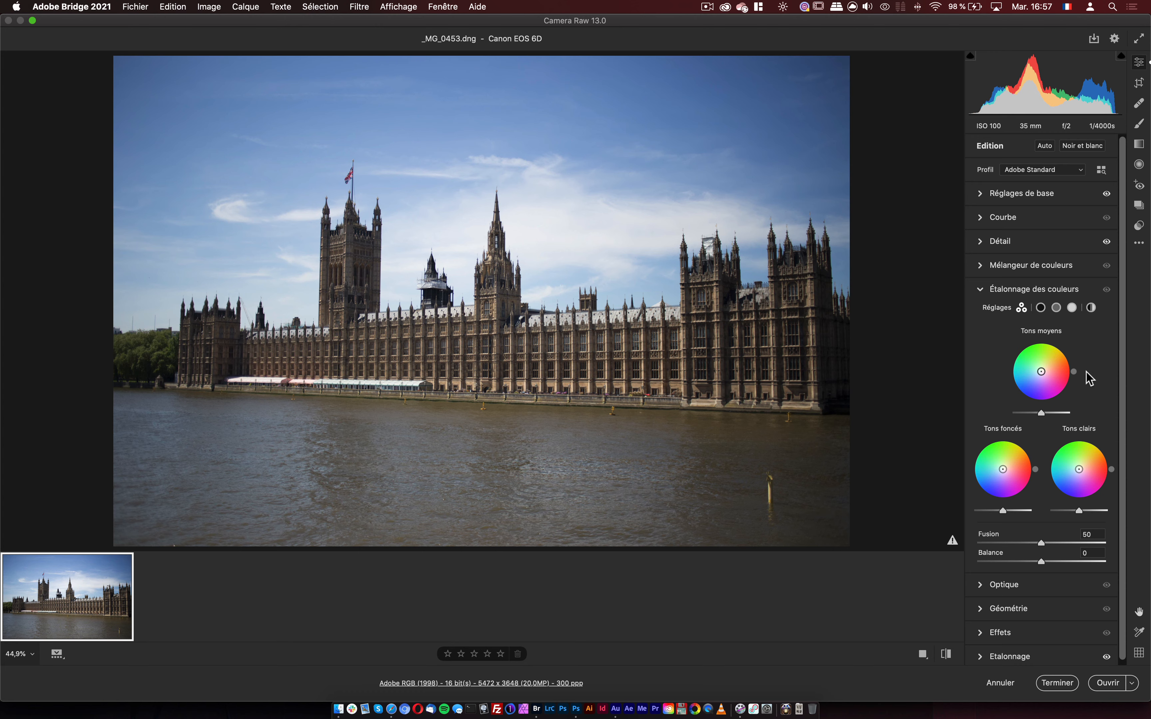
left_click(1081, 170)
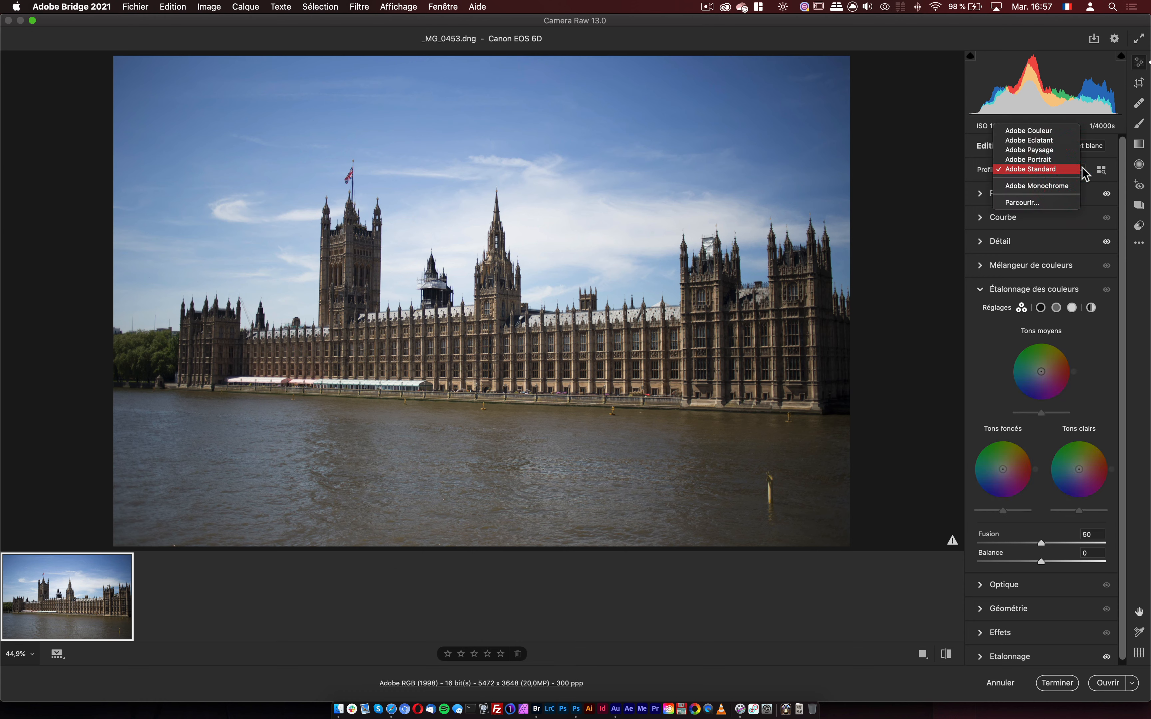
left_click(1126, 172)
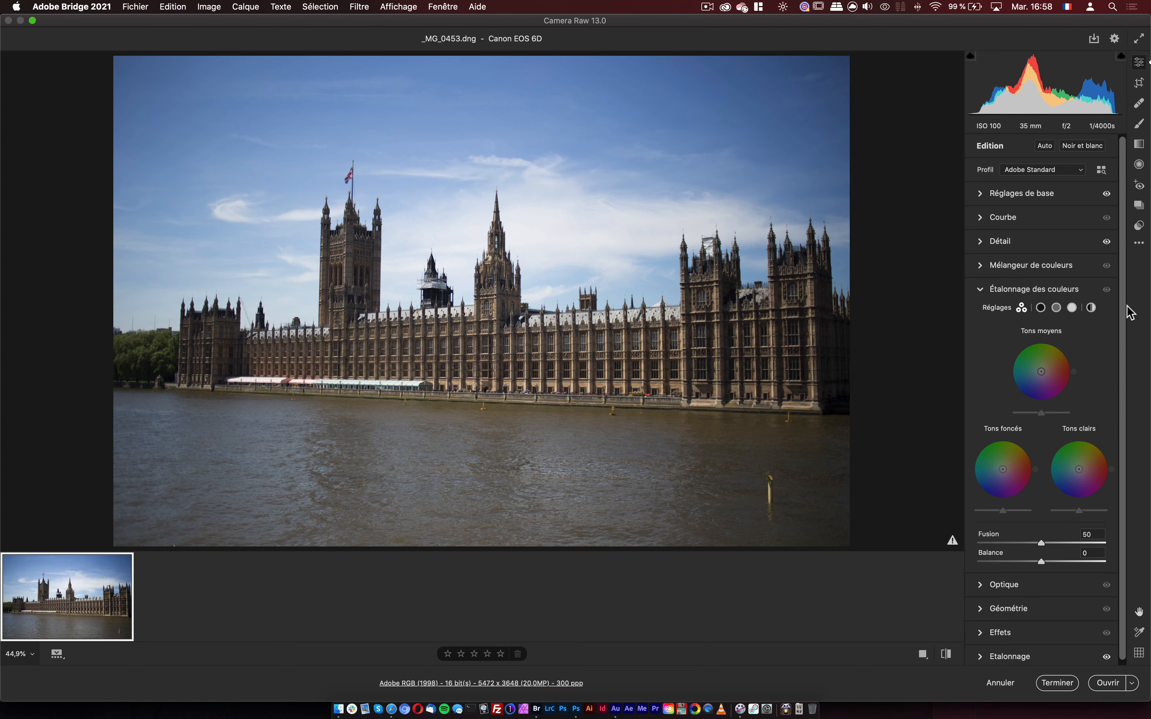
In the basic adjustments, set Tons clairs to -100, Blancs to -42, Contraste to +36 and Vibrance to +53.
left_click(979, 194)
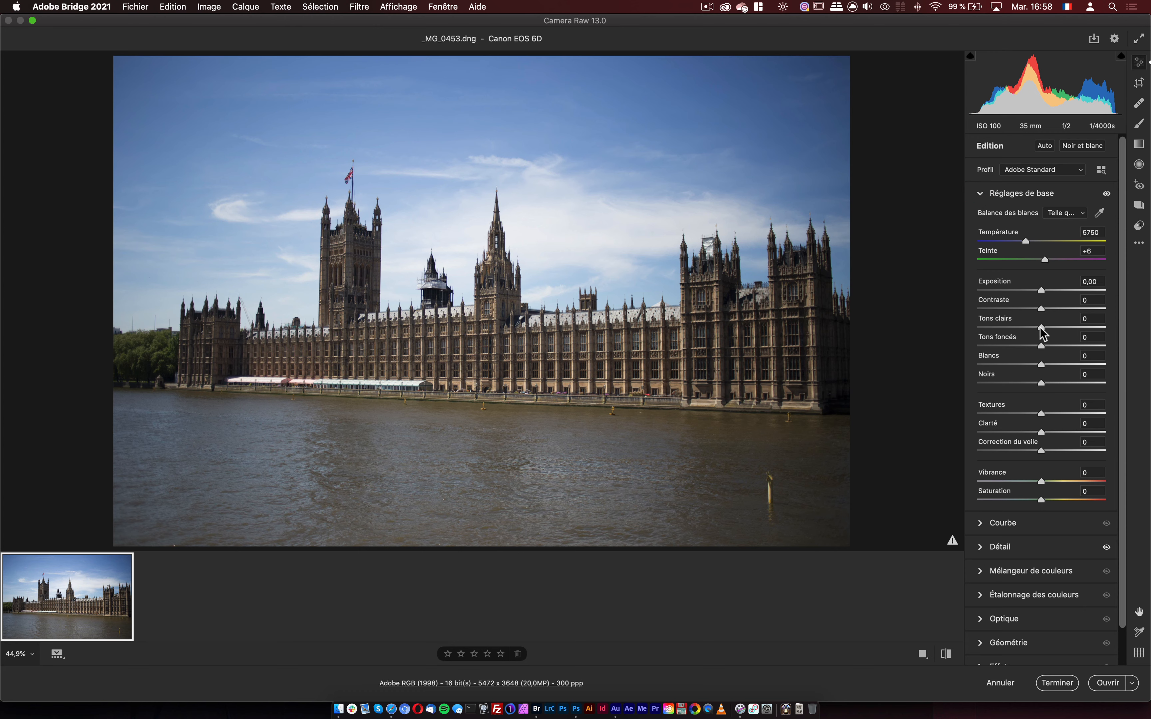
left_click_drag(1041, 328, 968, 324)
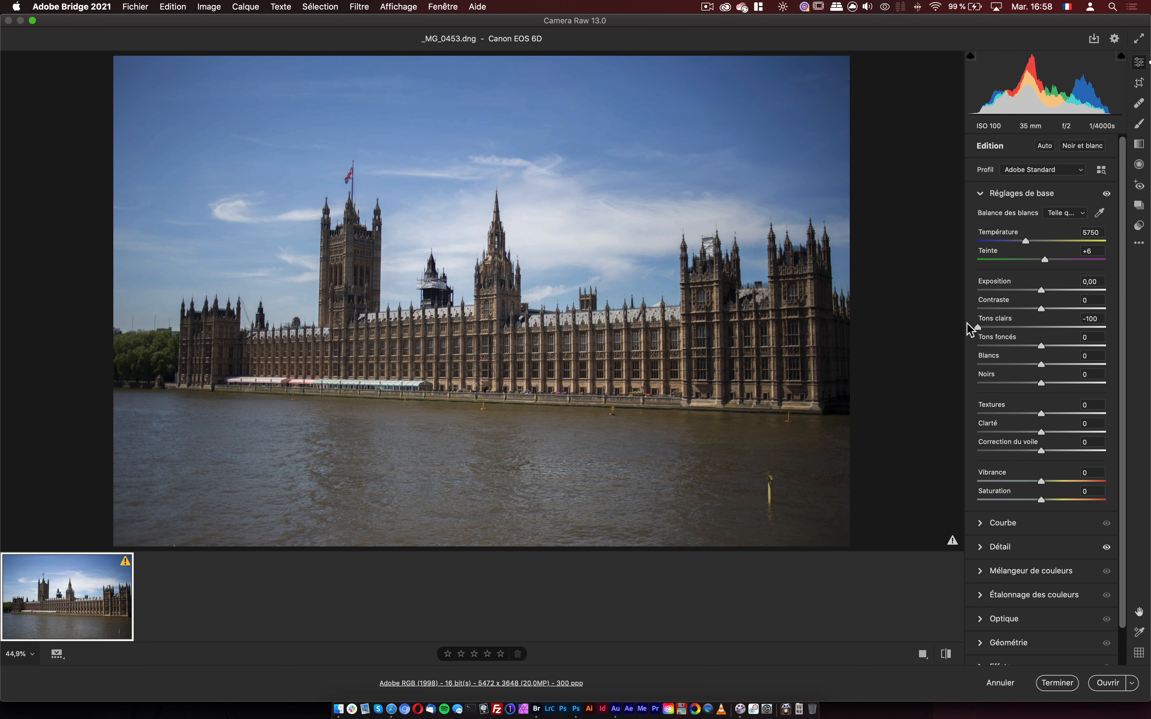
left_click(968, 325)
left_click_drag(1041, 366, 1015, 362)
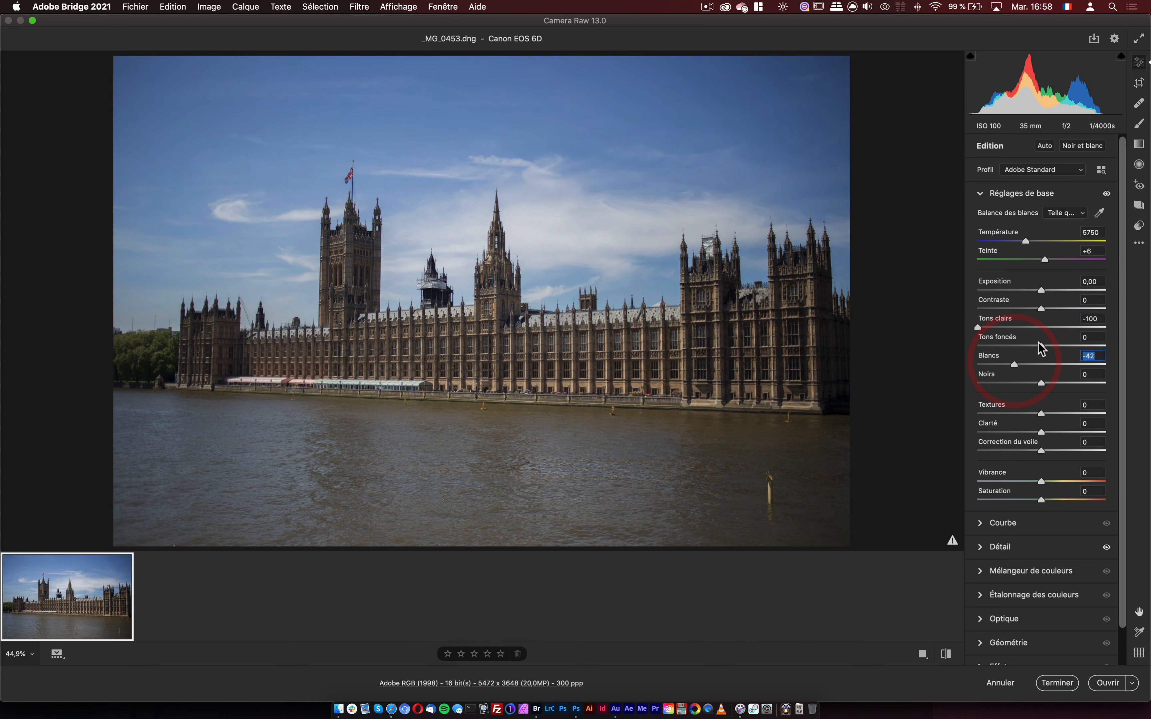
left_click_drag(1041, 309, 1064, 309)
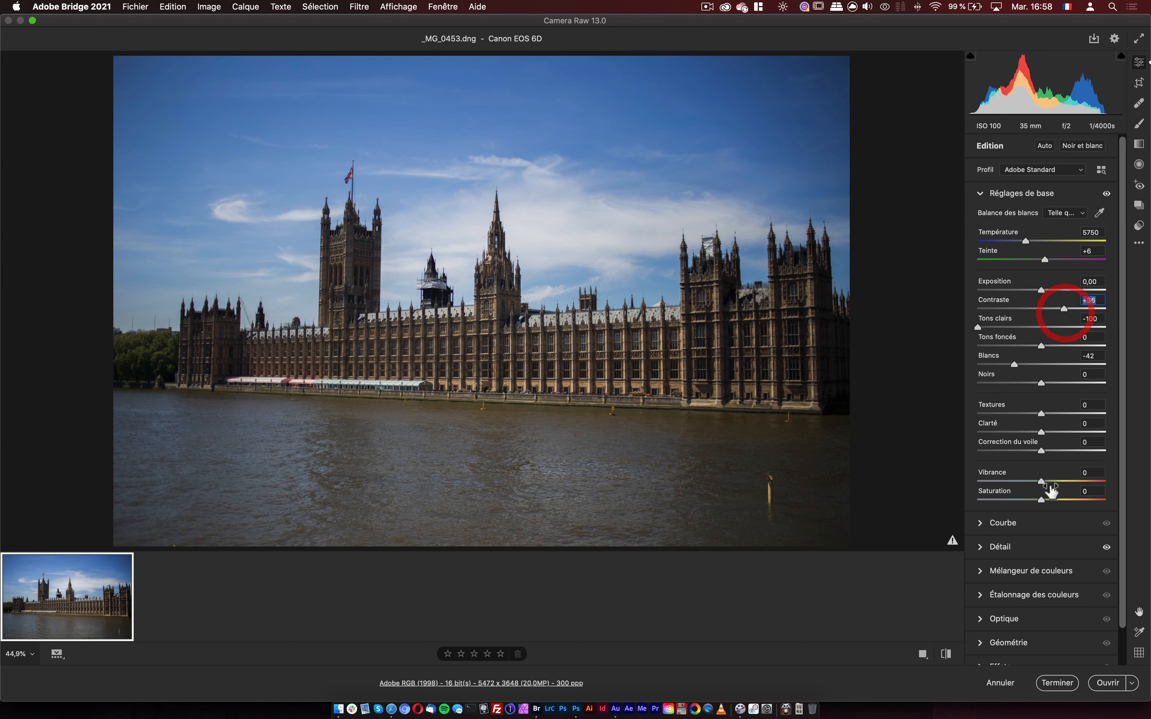
left_click_drag(1049, 484, 1077, 479)
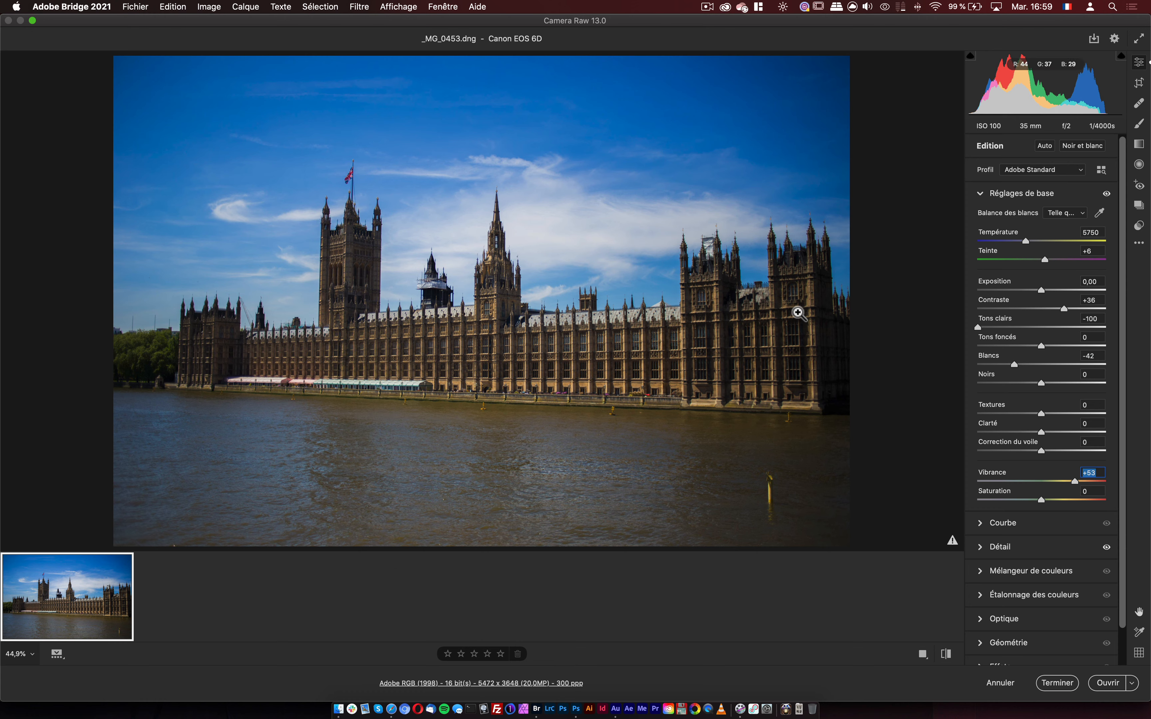
Look through the individual shadow, midtone and highlight wheels of the colour grading, then return to the three-wheel view.
left_click(989, 595)
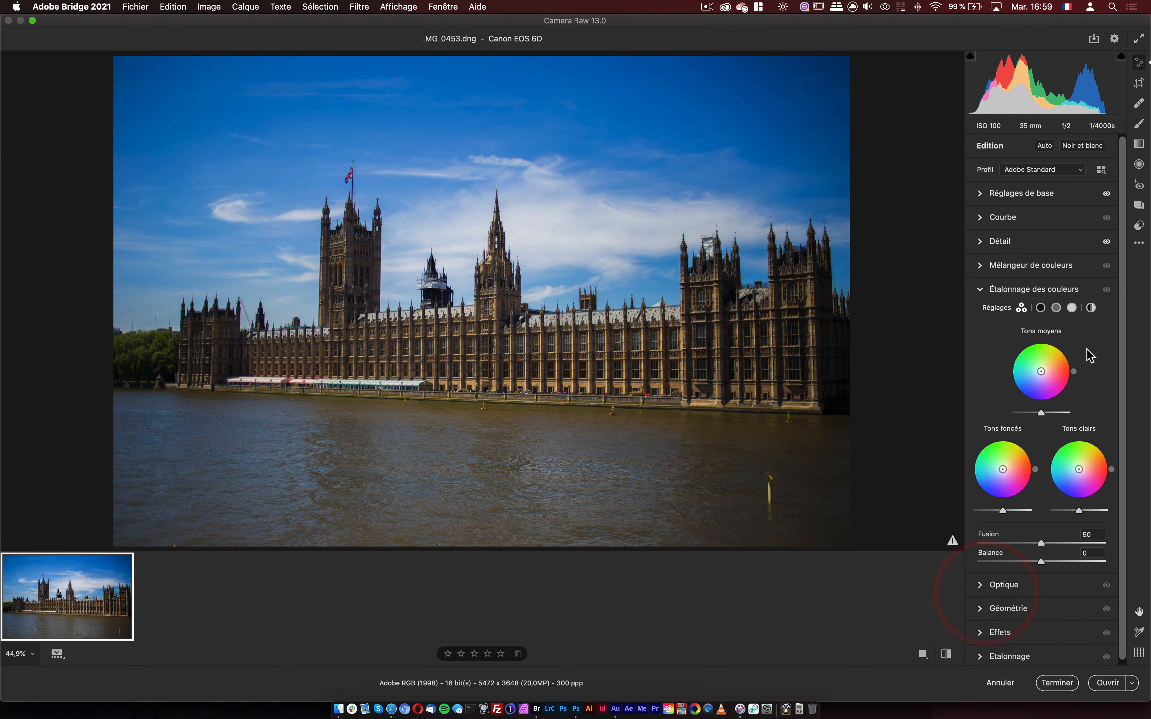
left_click(1041, 308)
left_click(1056, 308)
left_click(1072, 308)
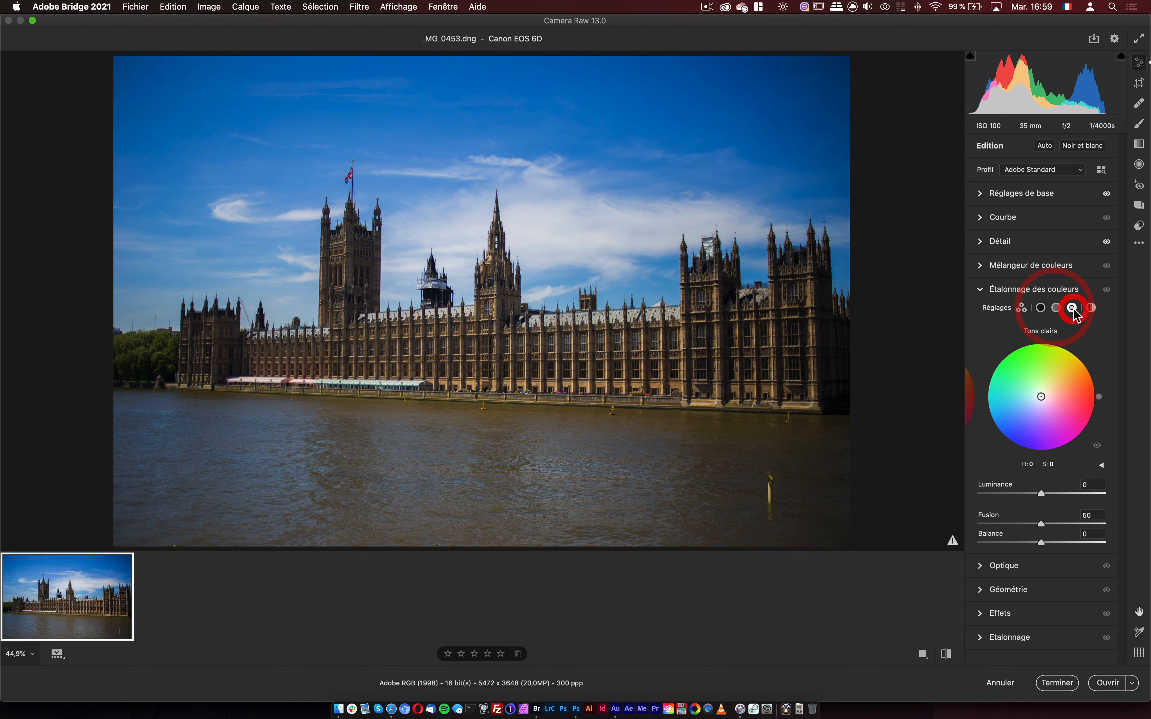
left_click(1021, 308)
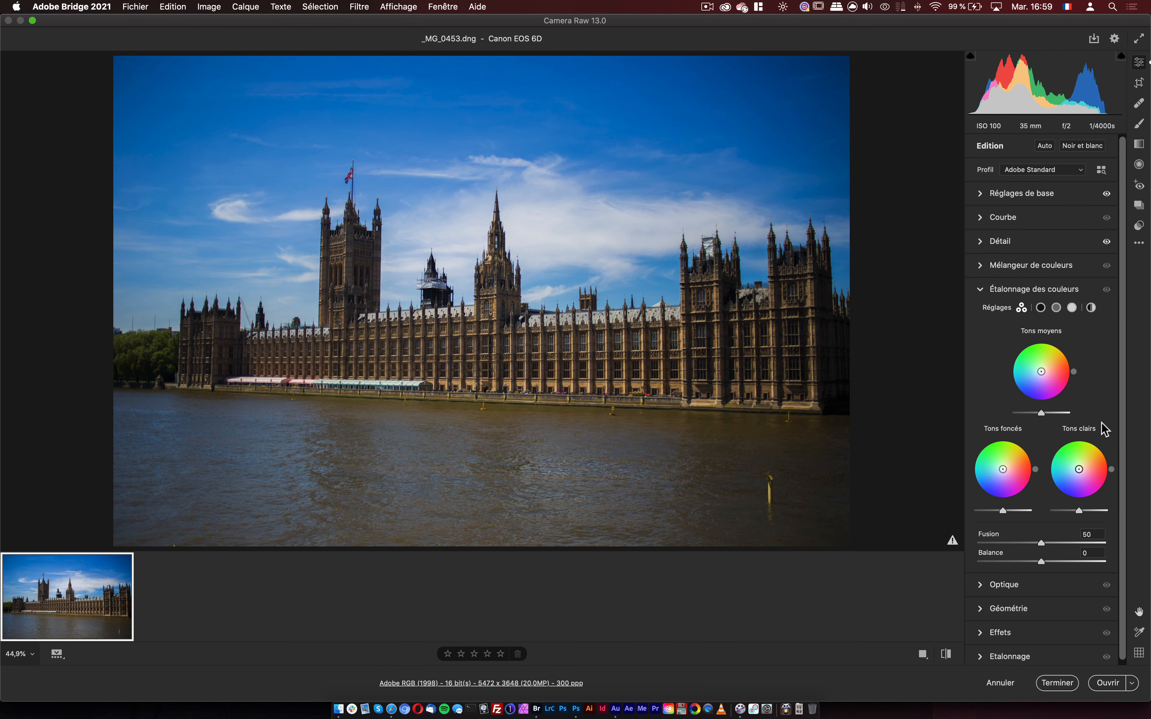
Try a global blue tint with hue 250 and saturation 56, and a luminance of +34.
left_click(1091, 308)
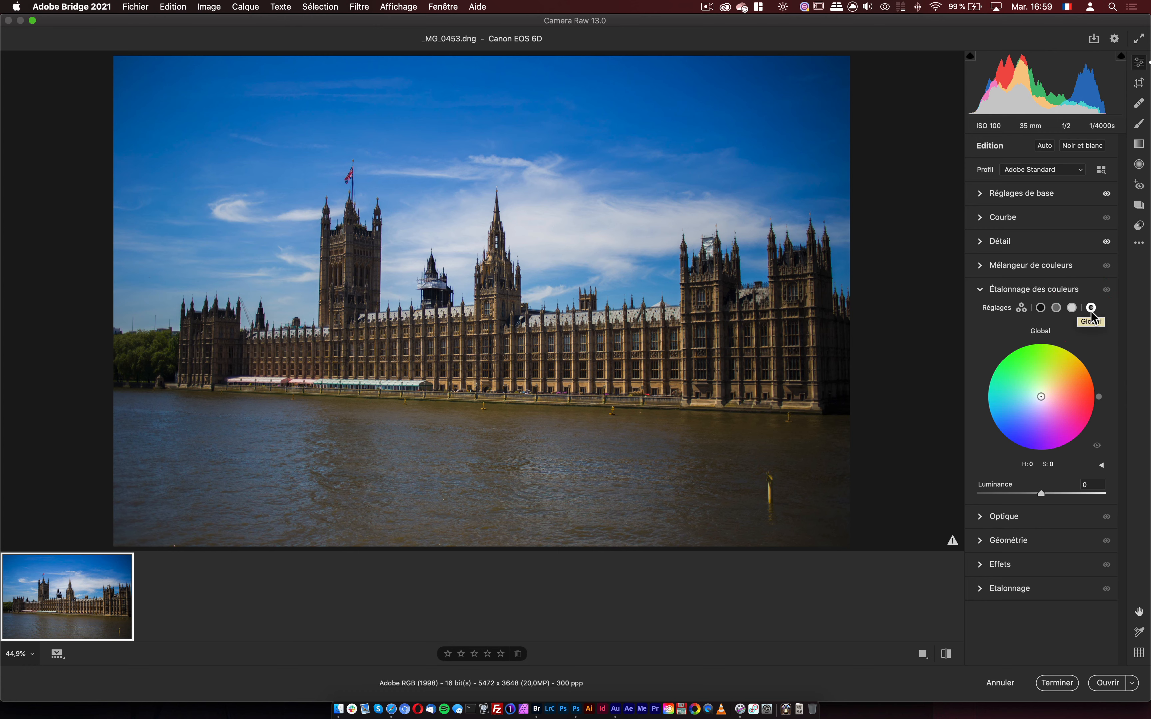
left_click_drag(1041, 397, 1031, 424)
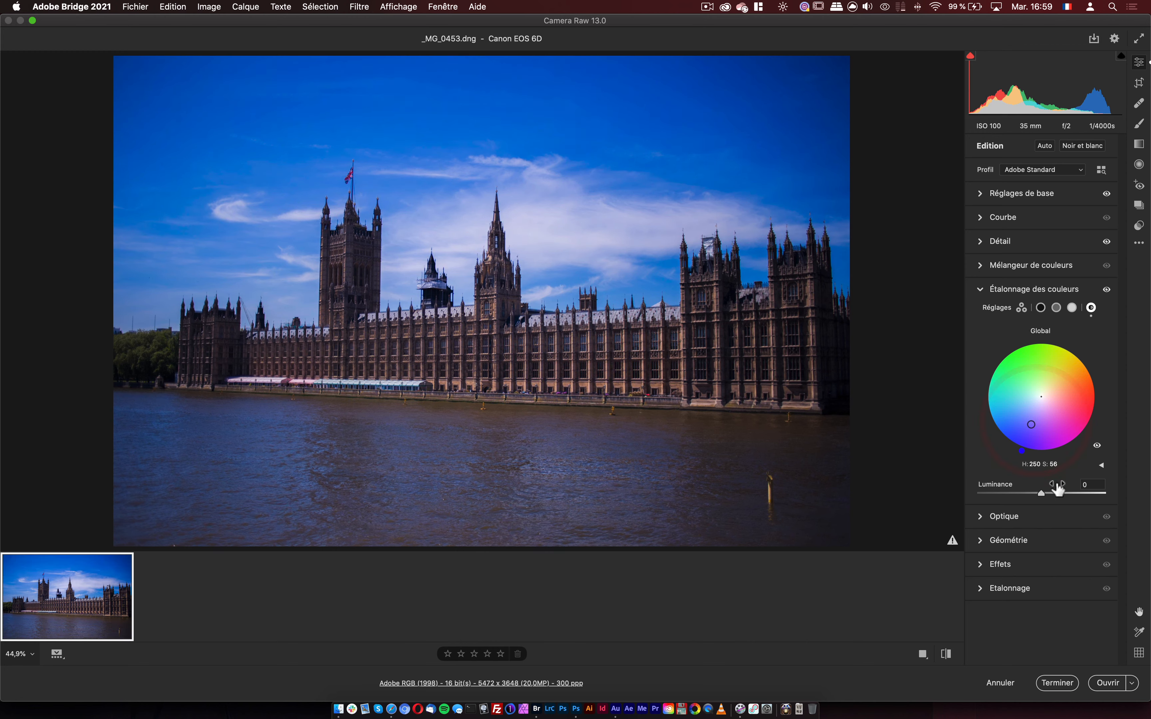
mouse_move(1059, 488)
left_mouse_down()
mouse_move(1048, 496)
mouse_move(1102, 495)
mouse_move(1025, 499)
mouse_move(1094, 496)
mouse_move(1030, 501)
mouse_move(1084, 503)
mouse_move(1044, 499)
mouse_move(1063, 497)
left_mouse_up()
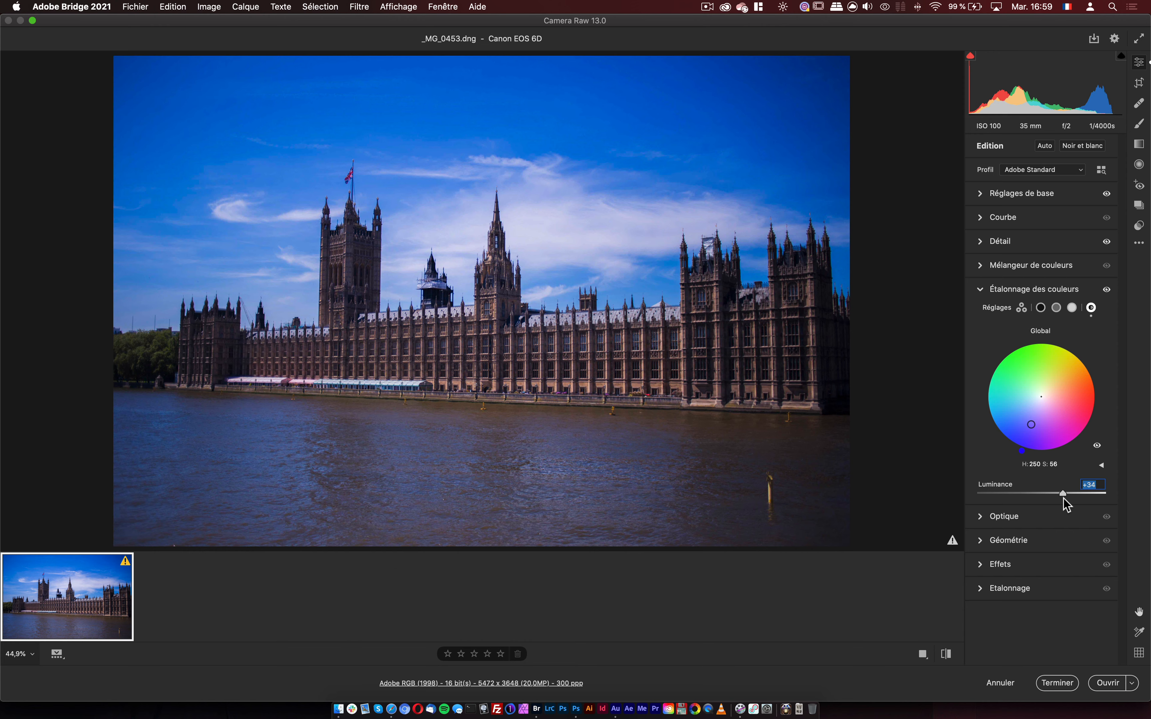
Reset the global luminance to 0 and try a faint green global tint with hue 113 and saturation 8.
type("0")
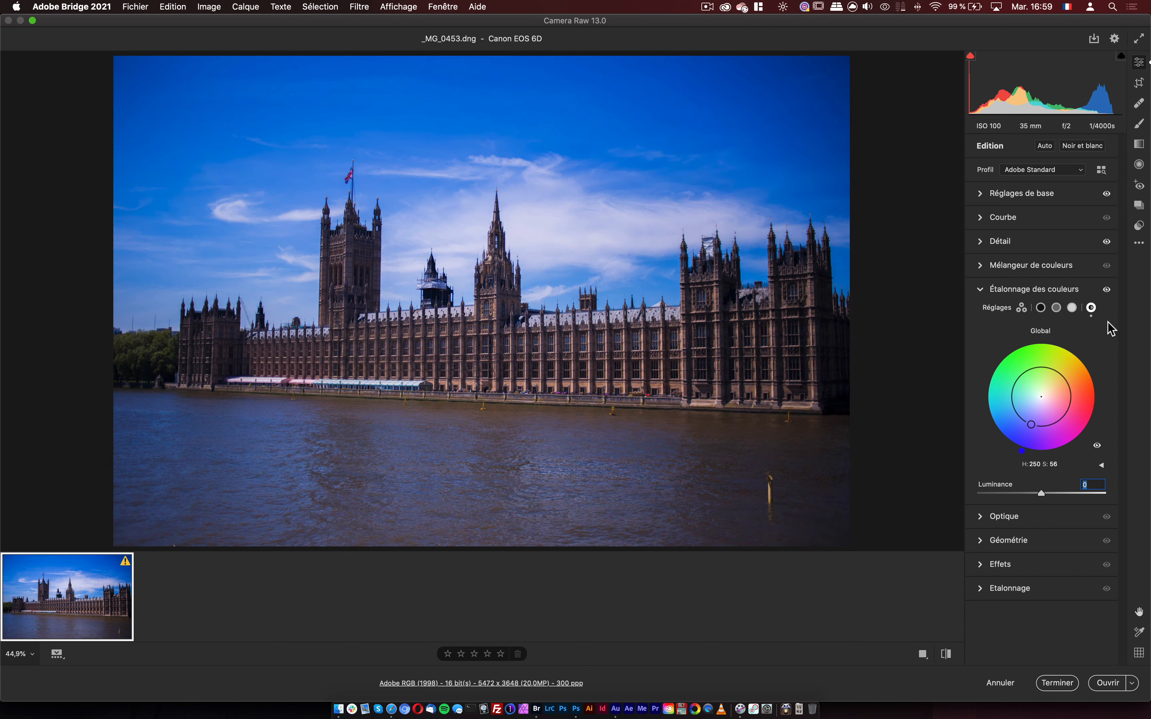
key("Return")
left_click_drag(1031, 429, 1039, 393)
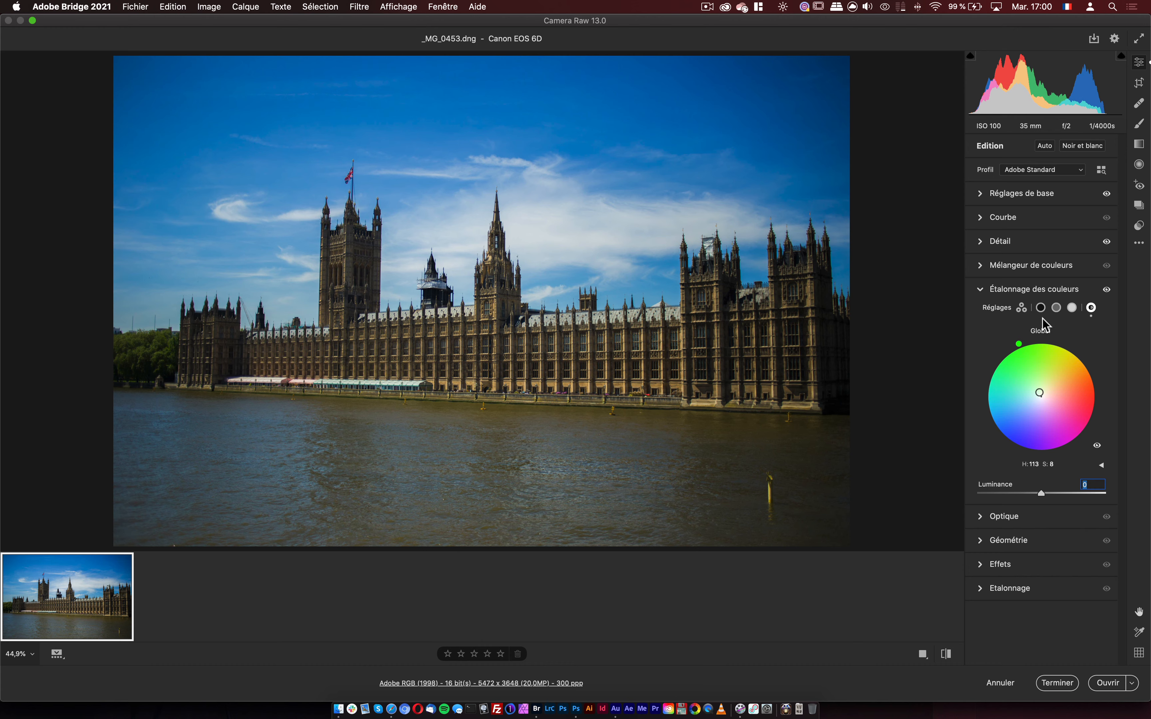
Undo the global colour grading adjustments.
key("super+z")
key("super+z")
key("super+z")
key("super+z")
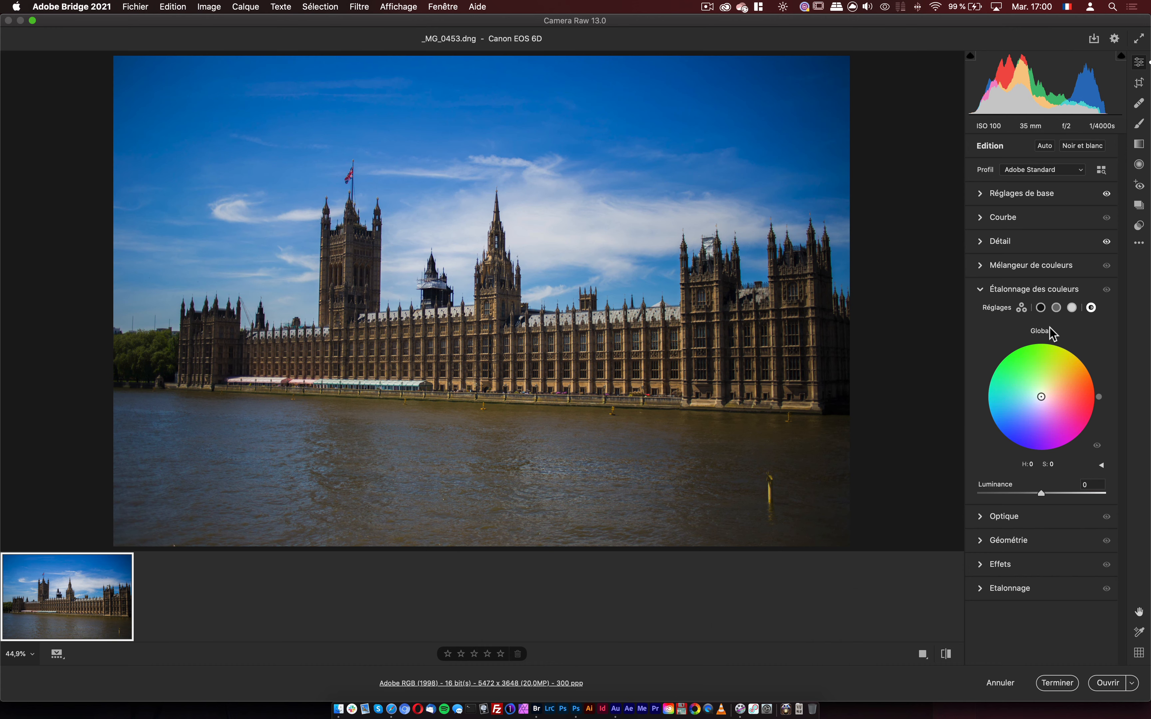
Grade the shadows blue with hue 242, saturation 59, luminance -35, and the highlights orange with hue 39, saturation 46 and raised luminance.
left_click(1022, 308)
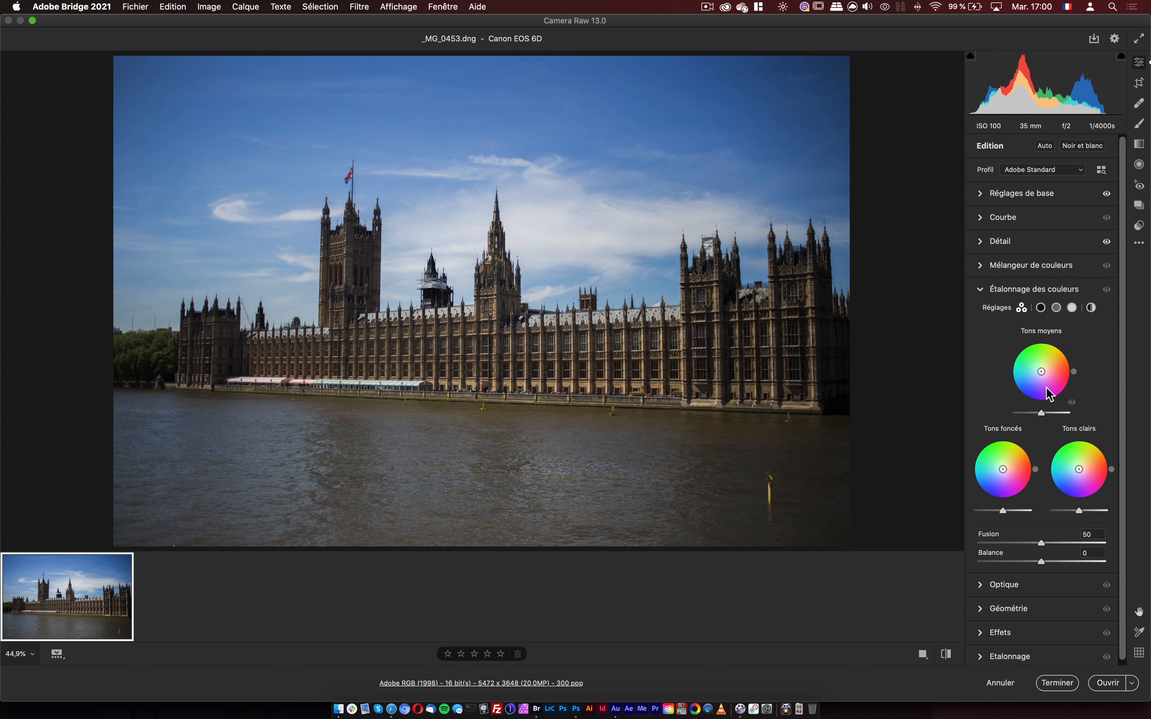
left_click_drag(1002, 473, 999, 483)
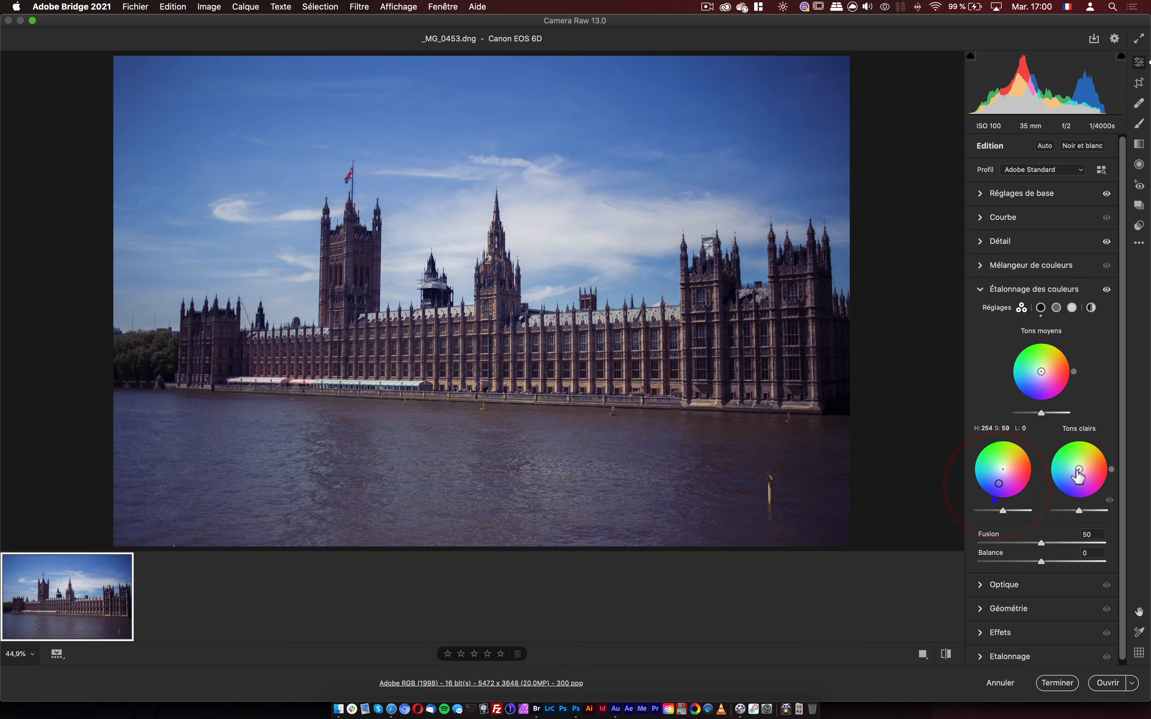
left_click_drag(1079, 469, 1087, 462)
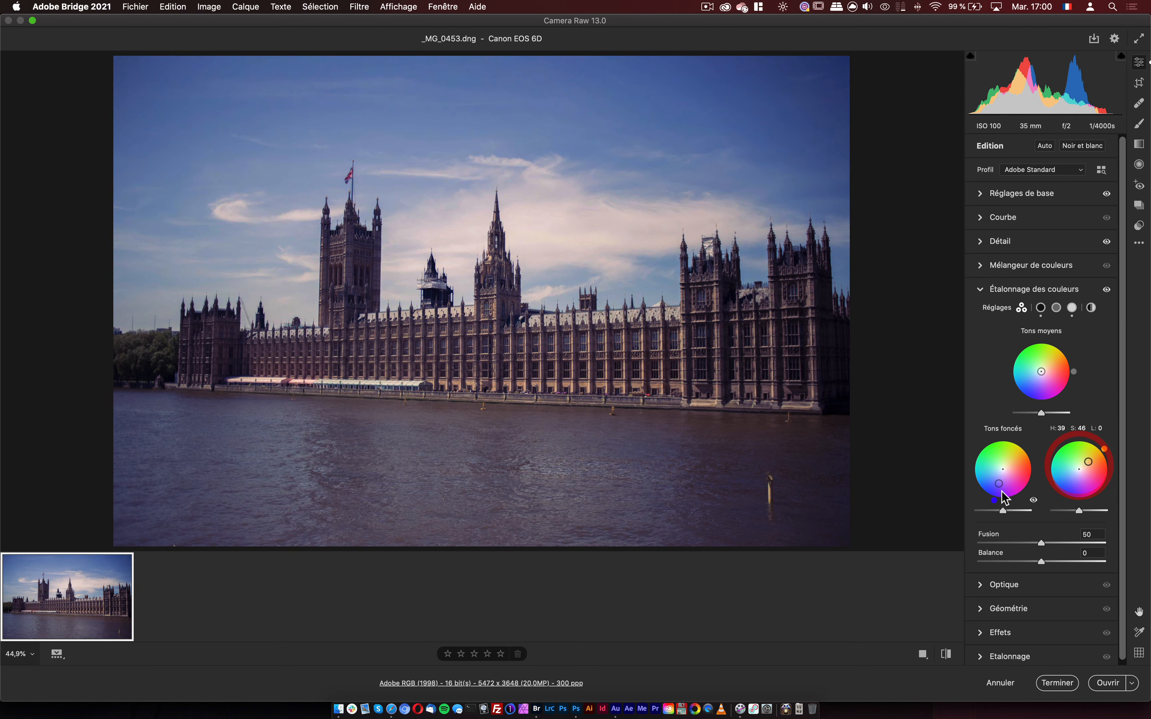
left_click_drag(995, 498, 992, 510)
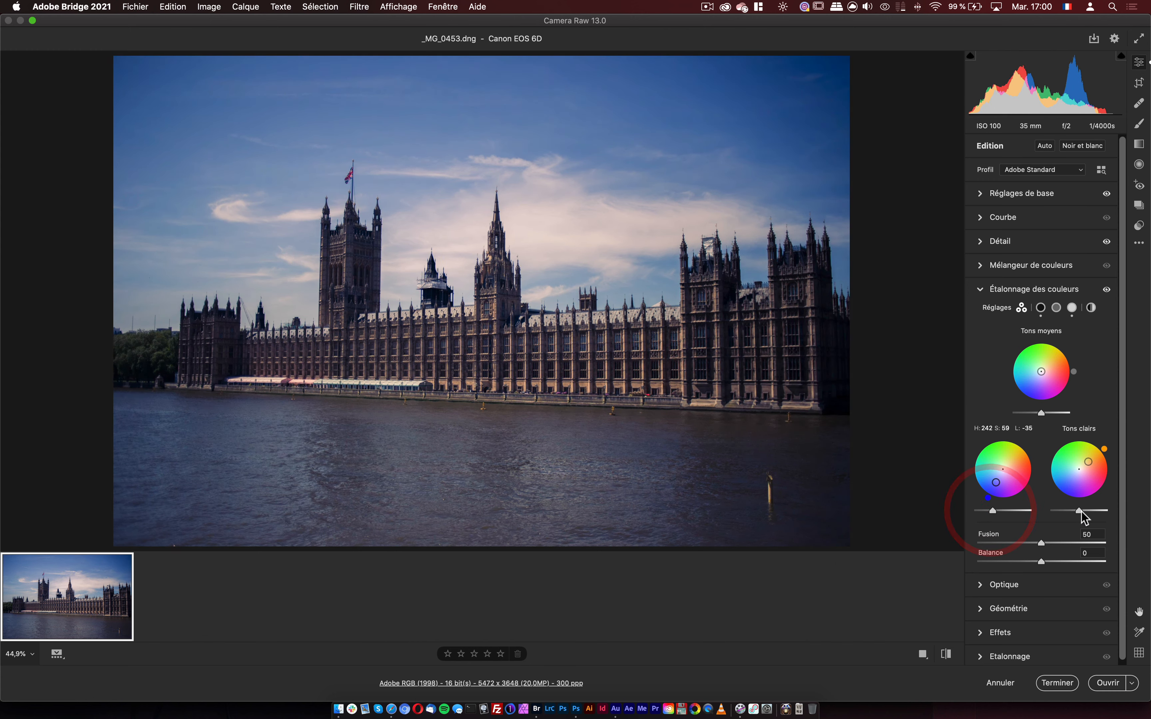
left_click_drag(1079, 510, 1096, 516)
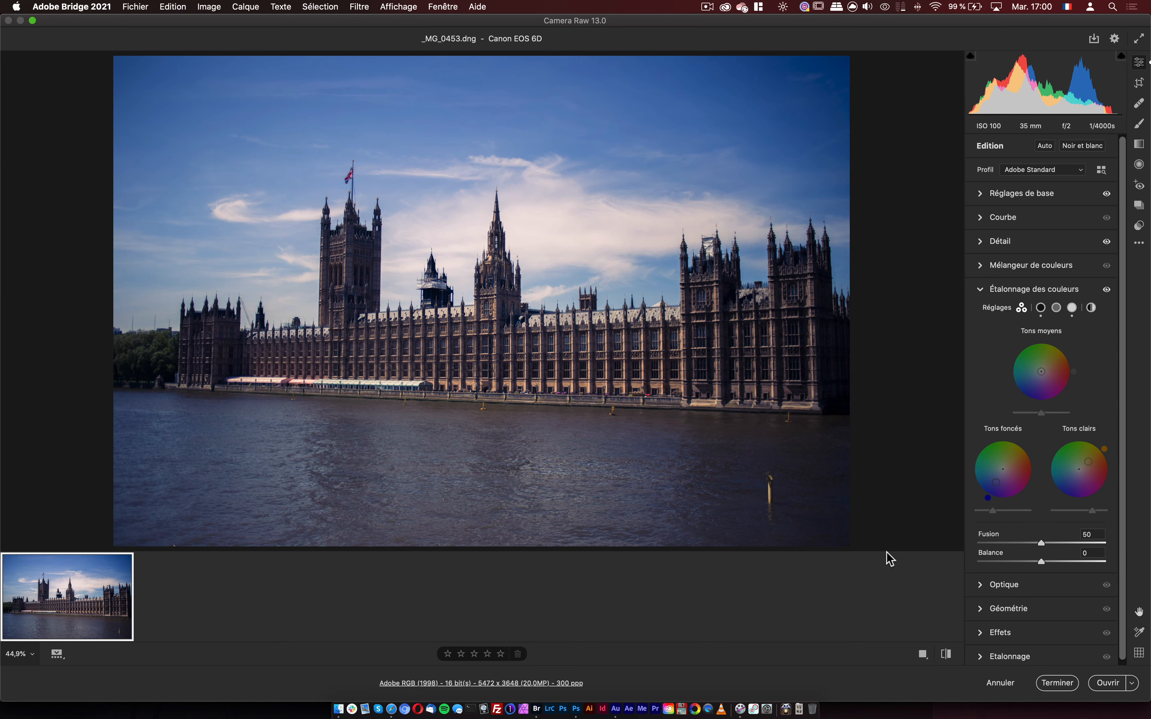
Compare the edited photo repeatedly with its original, unedited version.
key("p")
key("p")
key("p")
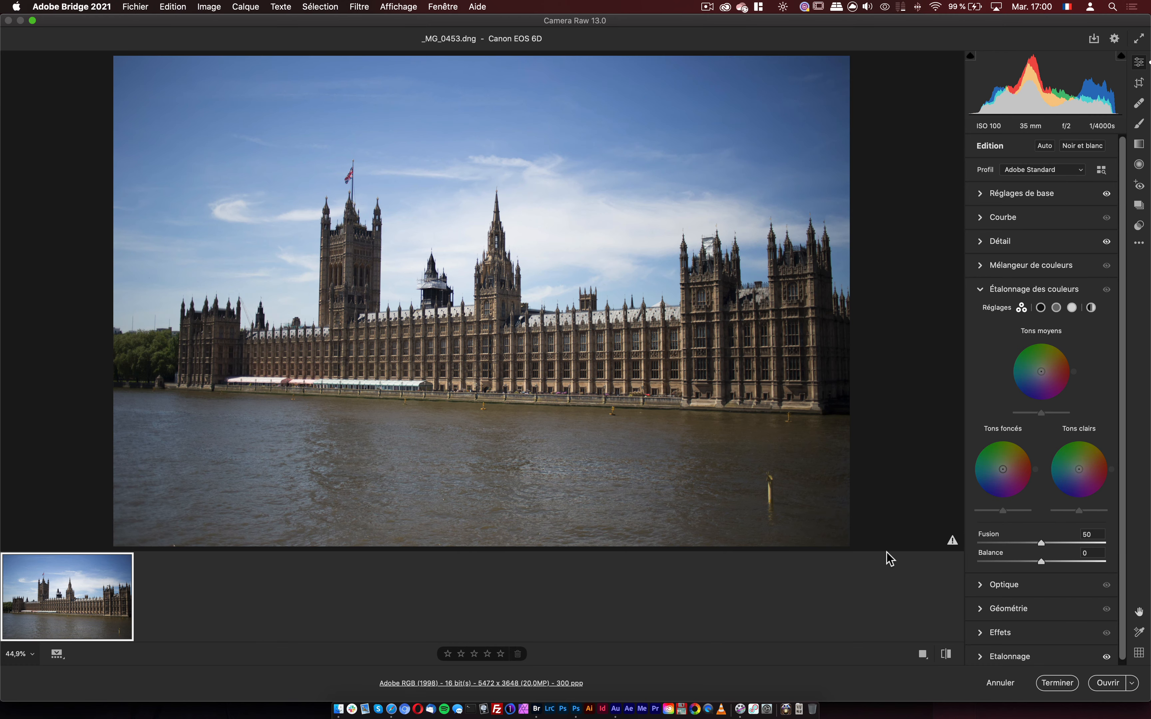
key("p")
key("p")
key("p")
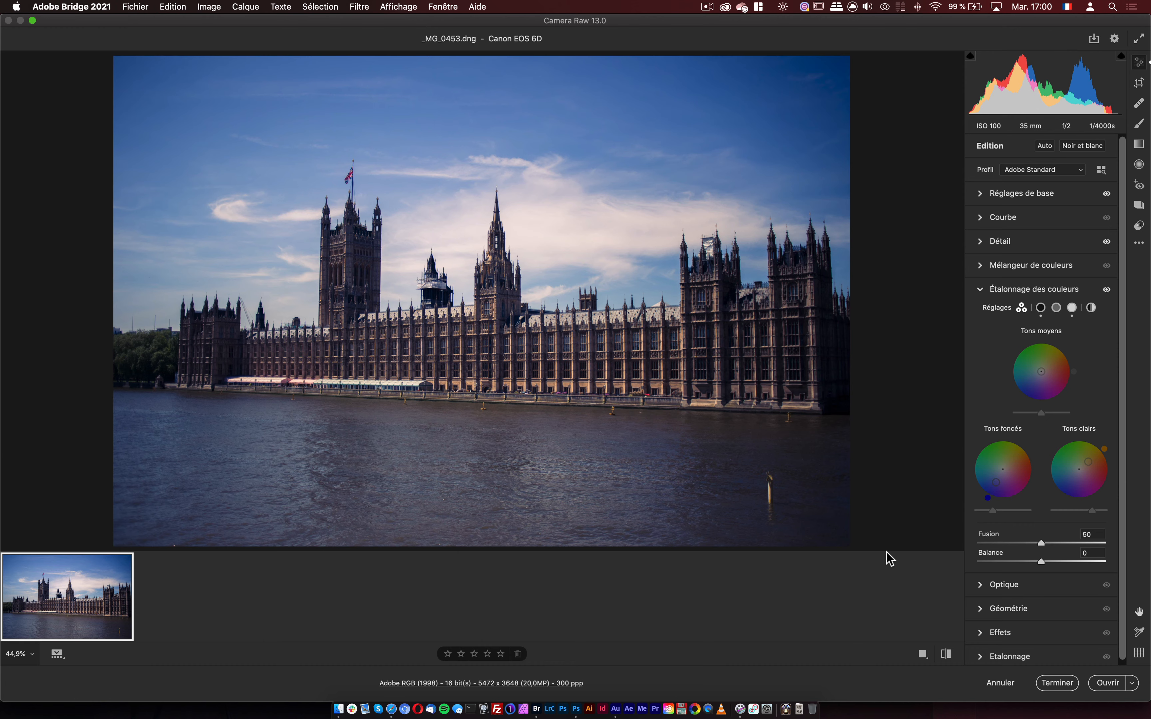
key("p")
key("p")
Give the midtones a yellow tint with hue 50 and saturation 22.
left_click(1054, 309)
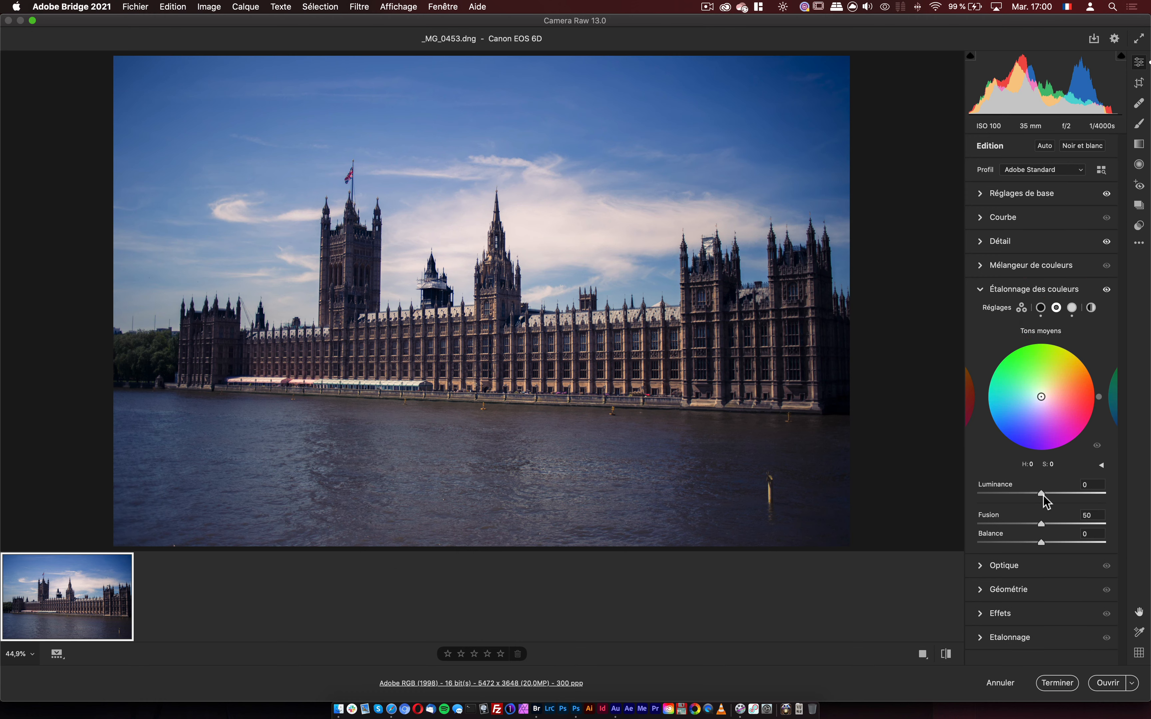
left_click_drag(1044, 399, 1049, 388)
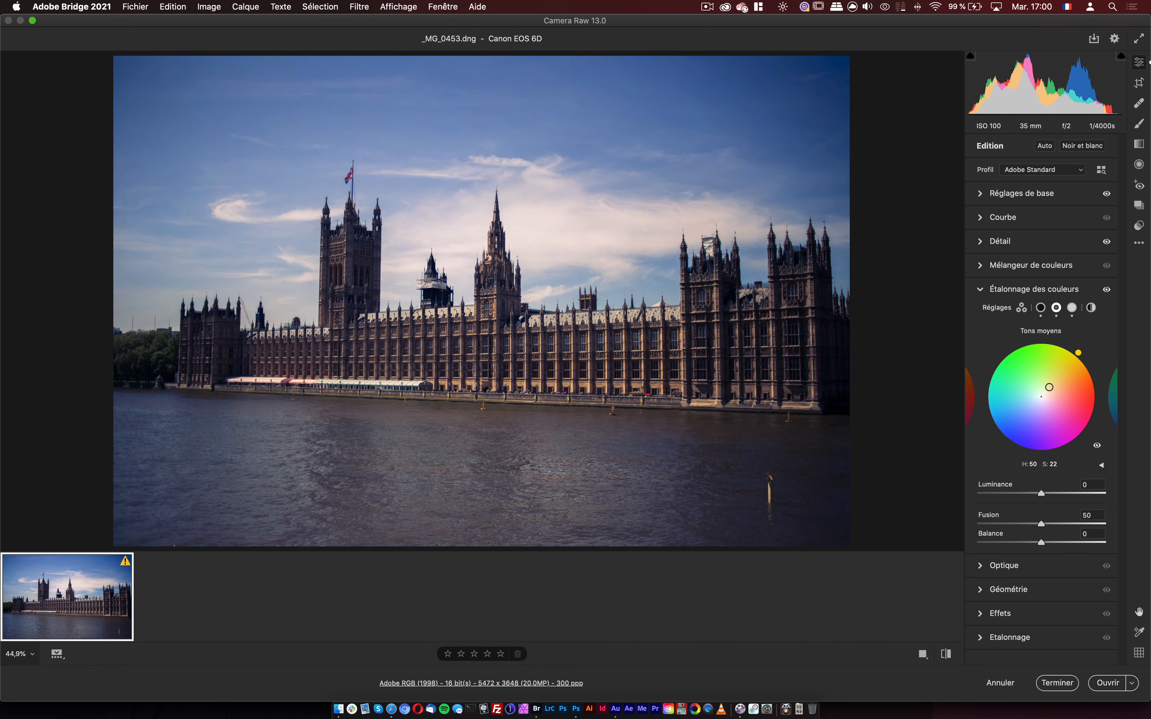
Try a colour grading Fusion of 57 and a Balance of -10.
mouse_move(1041, 524)
left_mouse_down()
mouse_move(1093, 525)
mouse_move(980, 525)
mouse_move(1099, 527)
mouse_move(1042, 530)
mouse_move(1085, 523)
mouse_move(1043, 541)
left_mouse_up()
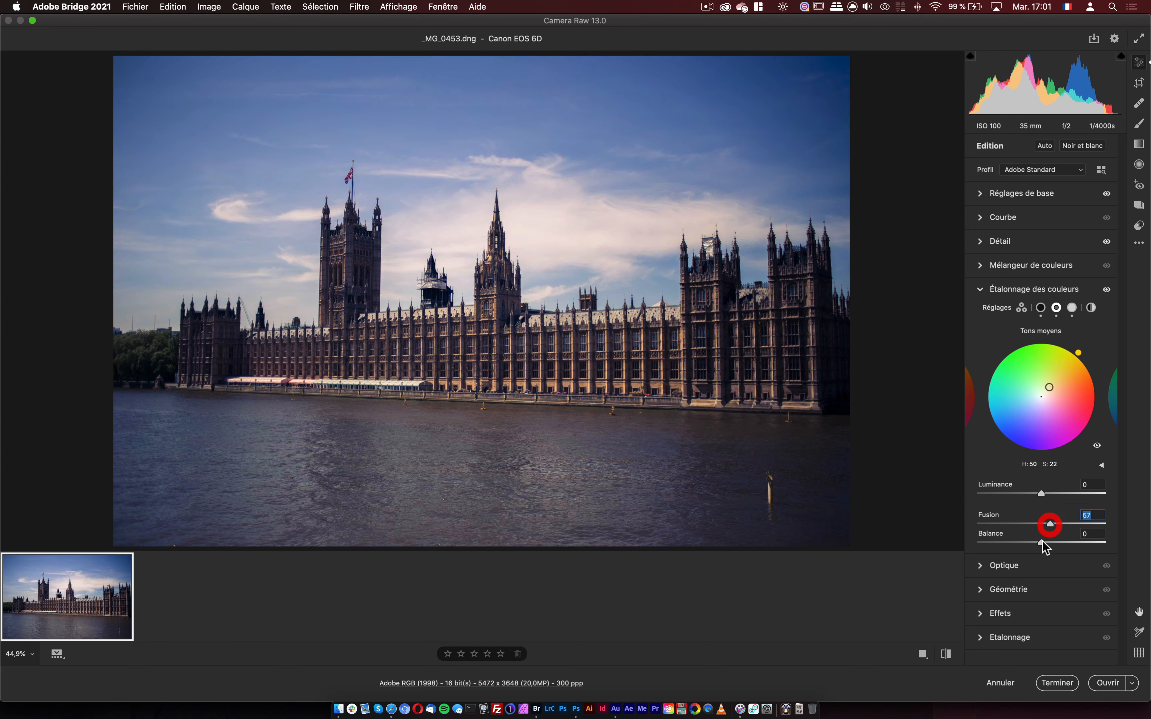
left_click_drag(993, 543, 1036, 548)
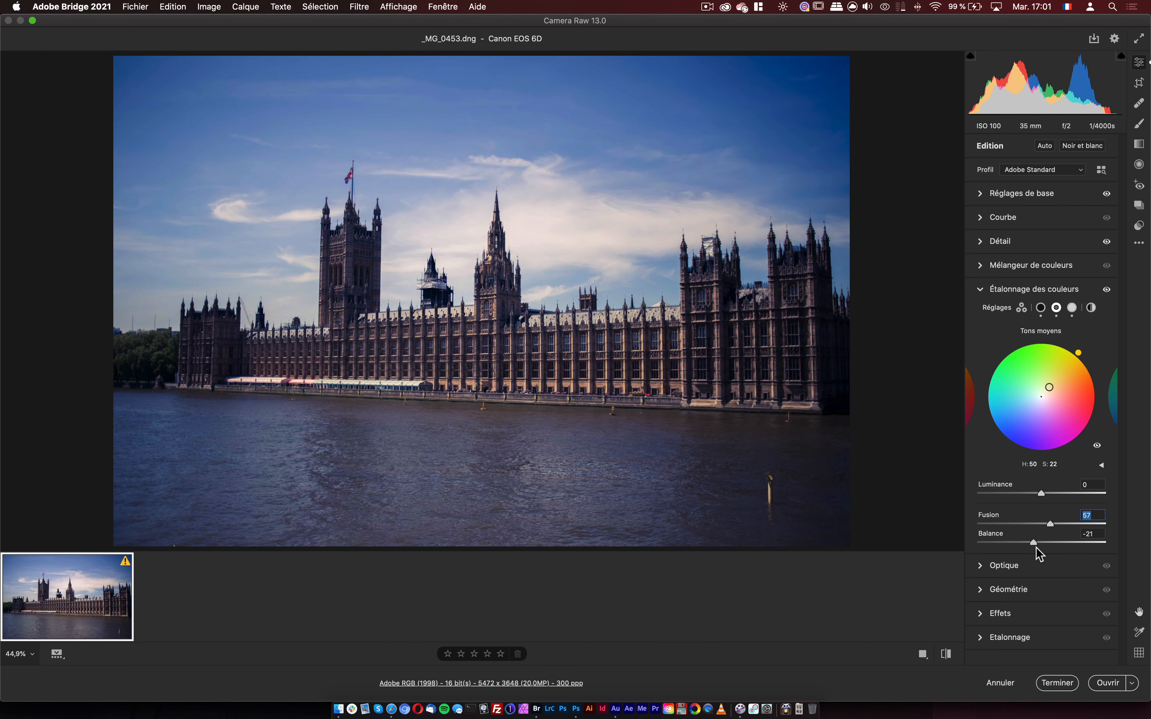
left_click(1037, 543)
Return to the three-wheel view and set Fusion to 50 and Balance to +3.
left_click(1022, 308)
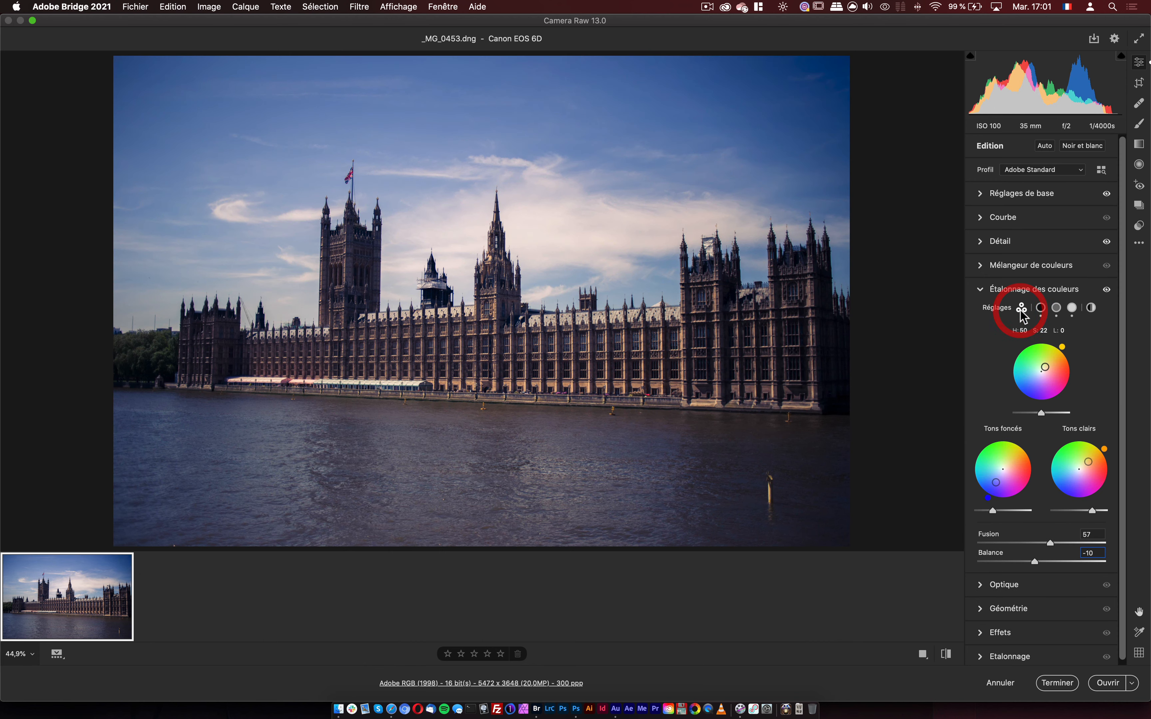
mouse_move(1050, 543)
left_mouse_down()
mouse_move(1084, 543)
mouse_move(1002, 542)
mouse_move(1045, 541)
mouse_move(992, 559)
mouse_move(1054, 562)
mouse_move(1031, 562)
mouse_move(1043, 562)
left_mouse_up()
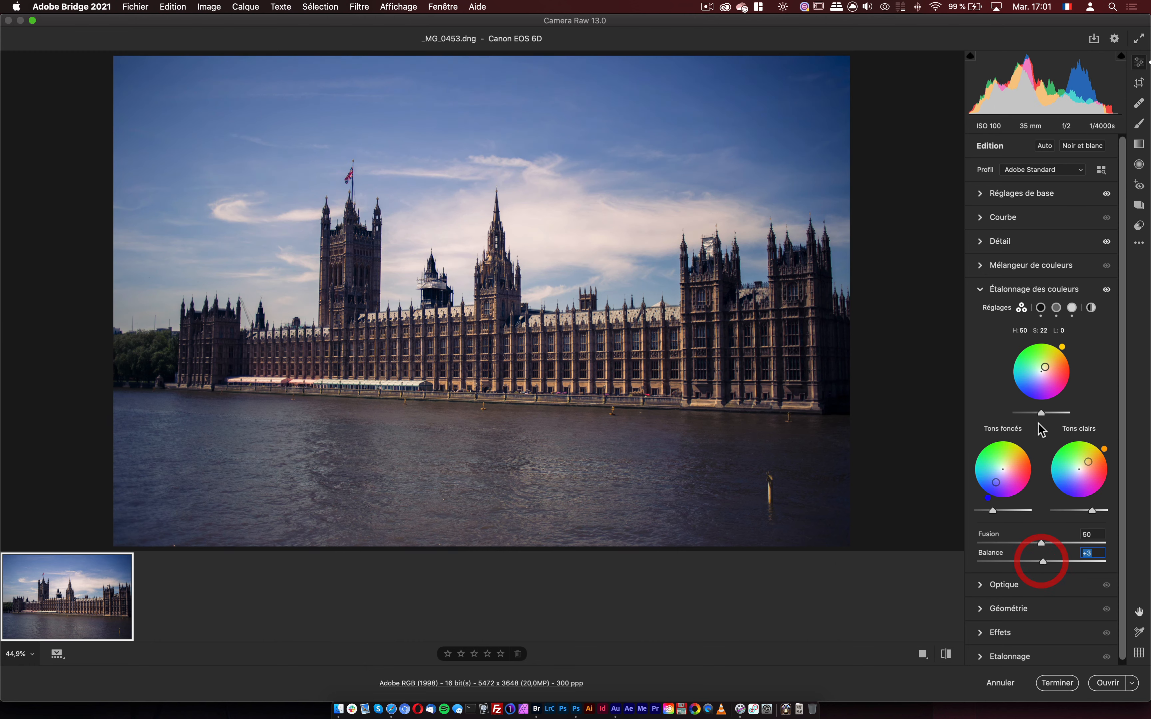